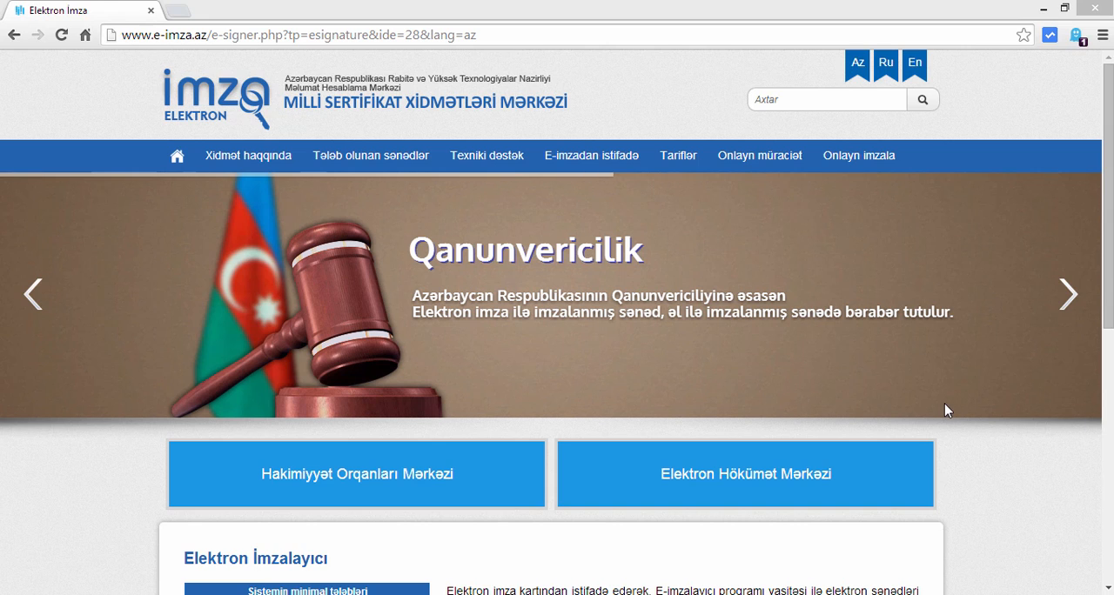
- Download the Elektron İmzalayıcı installer from the e-imza.az page
mouse_move(614, 156)
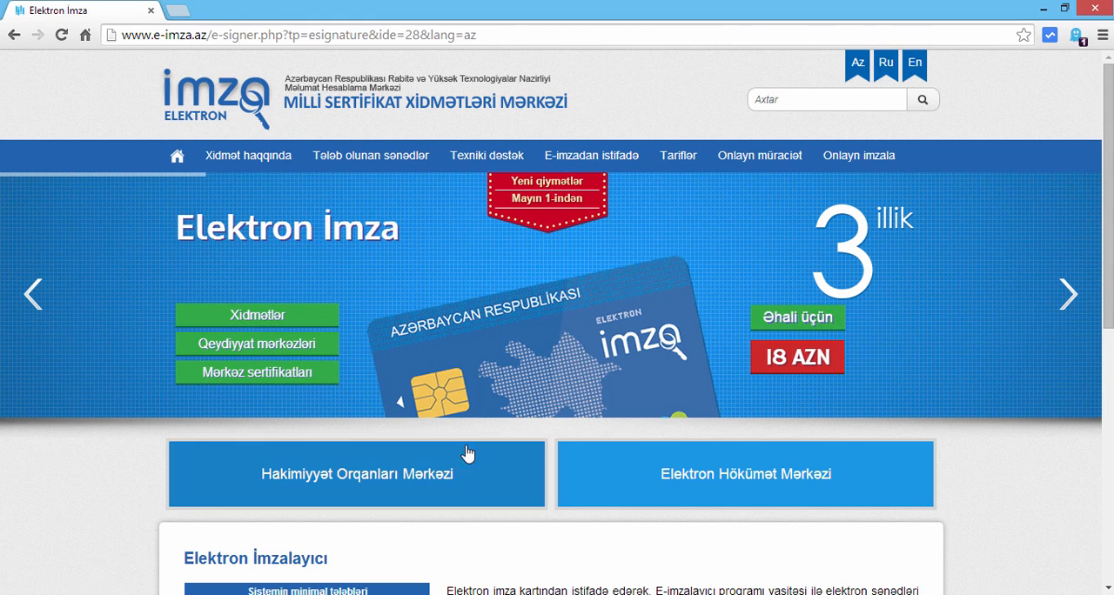
scroll(468, 431, "down", 3)
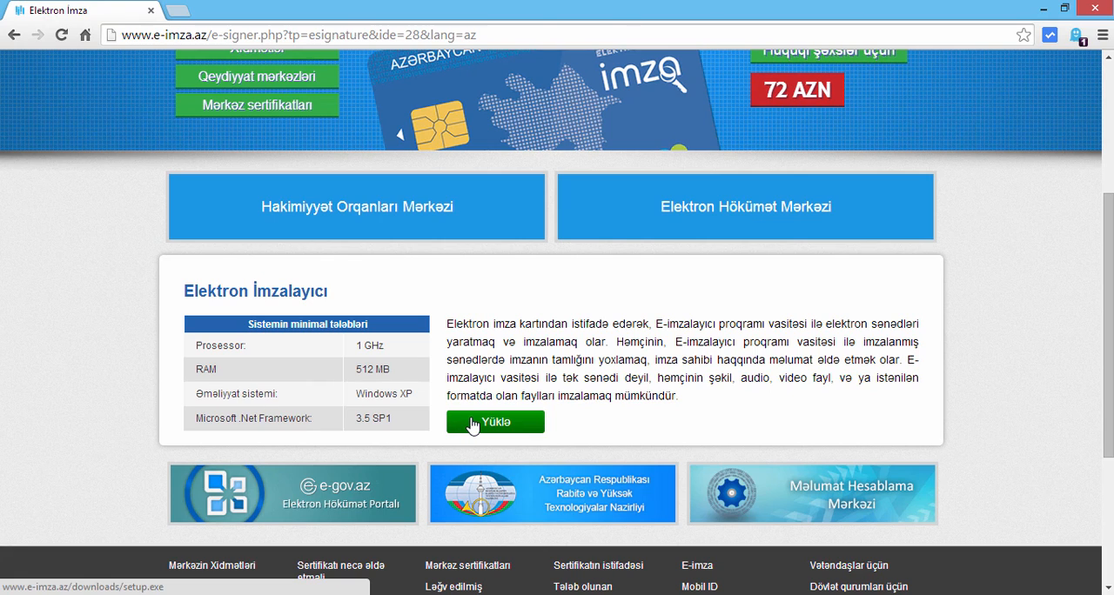
left_click(473, 424)
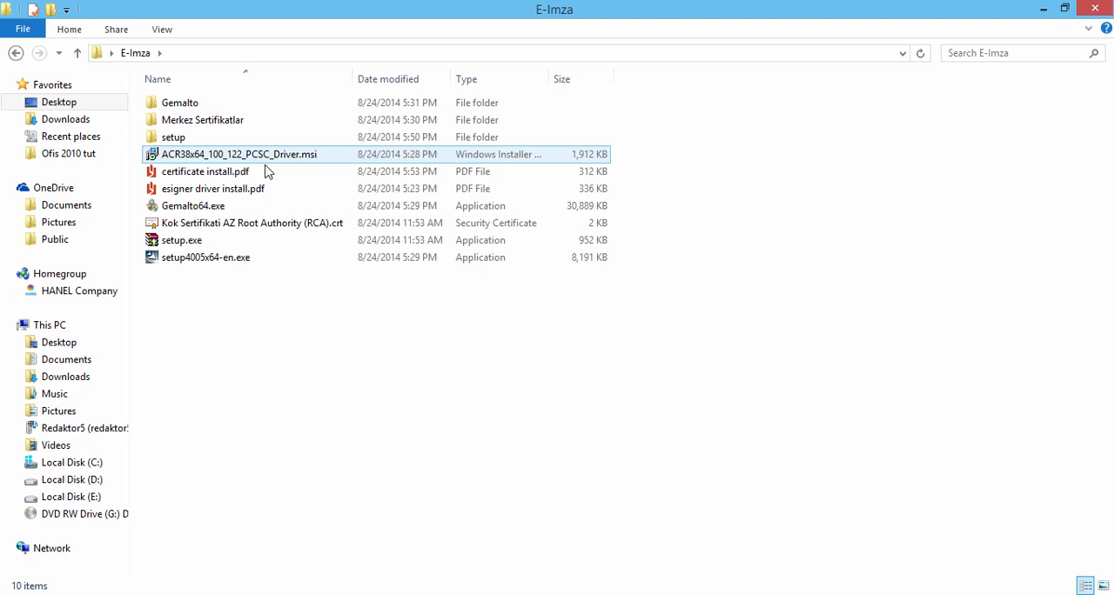
left_click(241, 242)
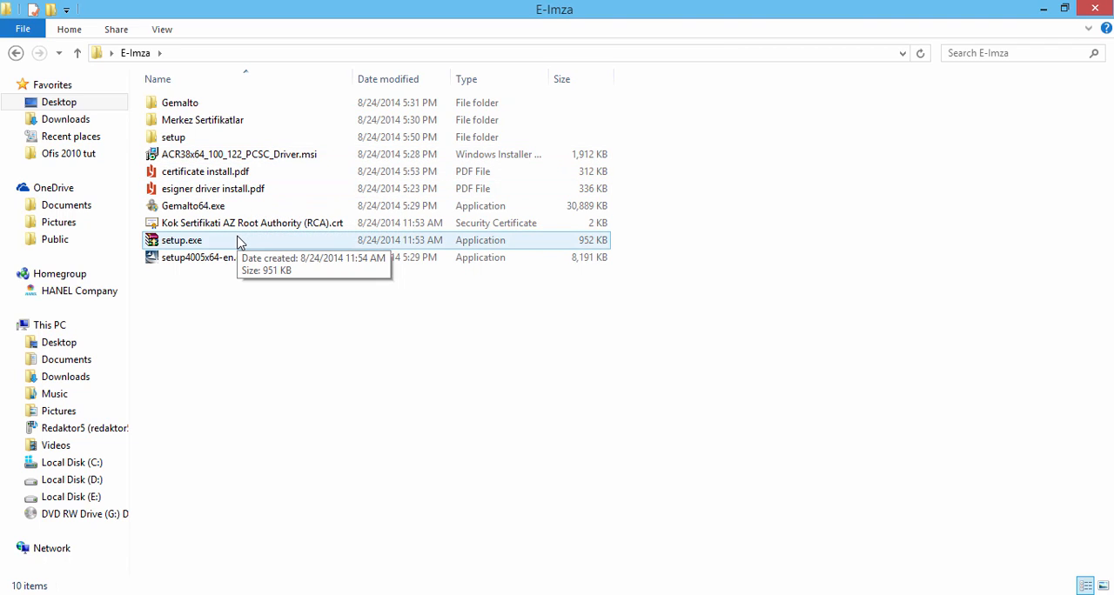
double_click(240, 244)
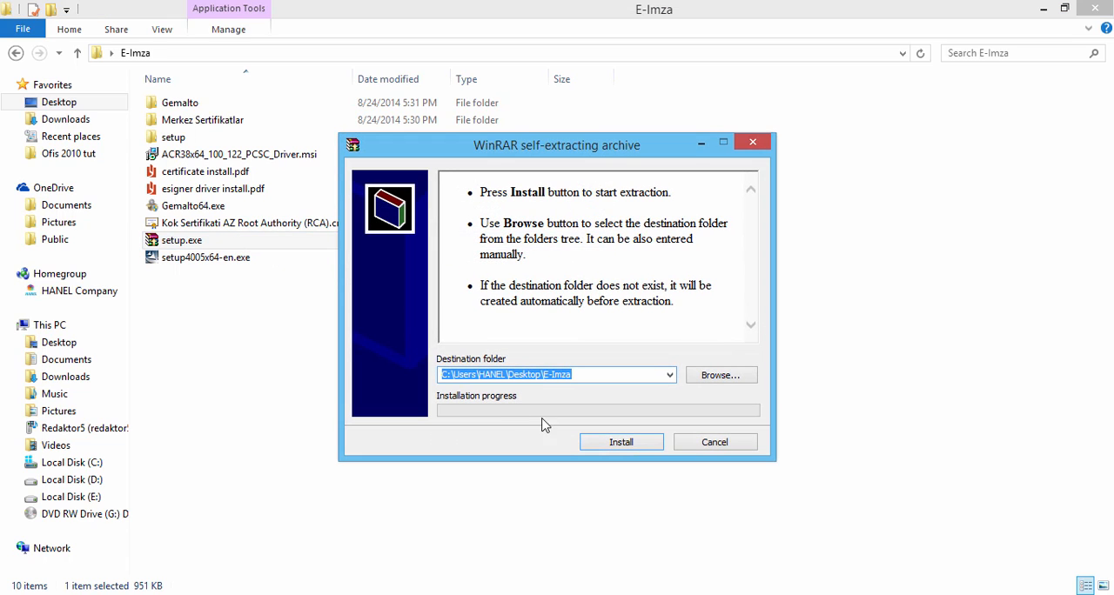
left_click(684, 444)
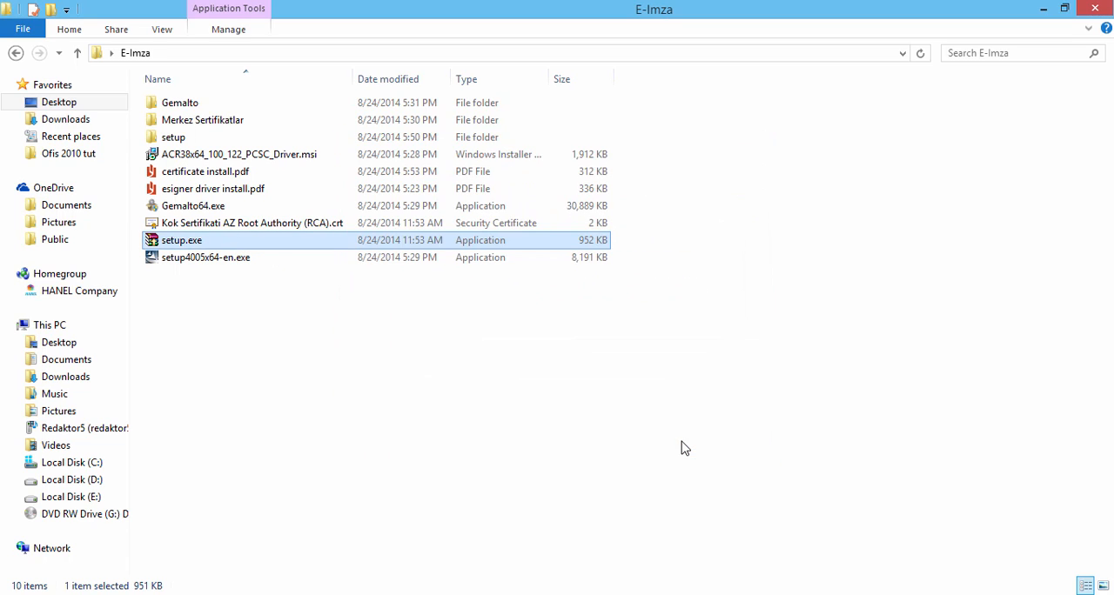
- Run setup.exe from the extracted setup folder, accepting the .NET Framework Client Profile licence and installing e-İmzalayıcı
double_click(273, 139)
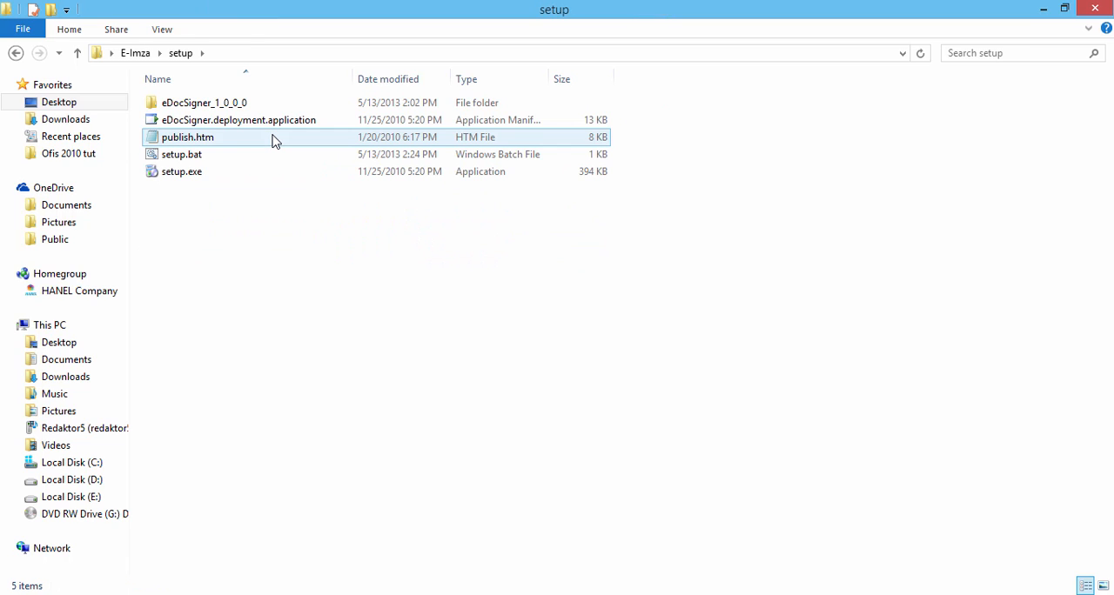
double_click(256, 178)
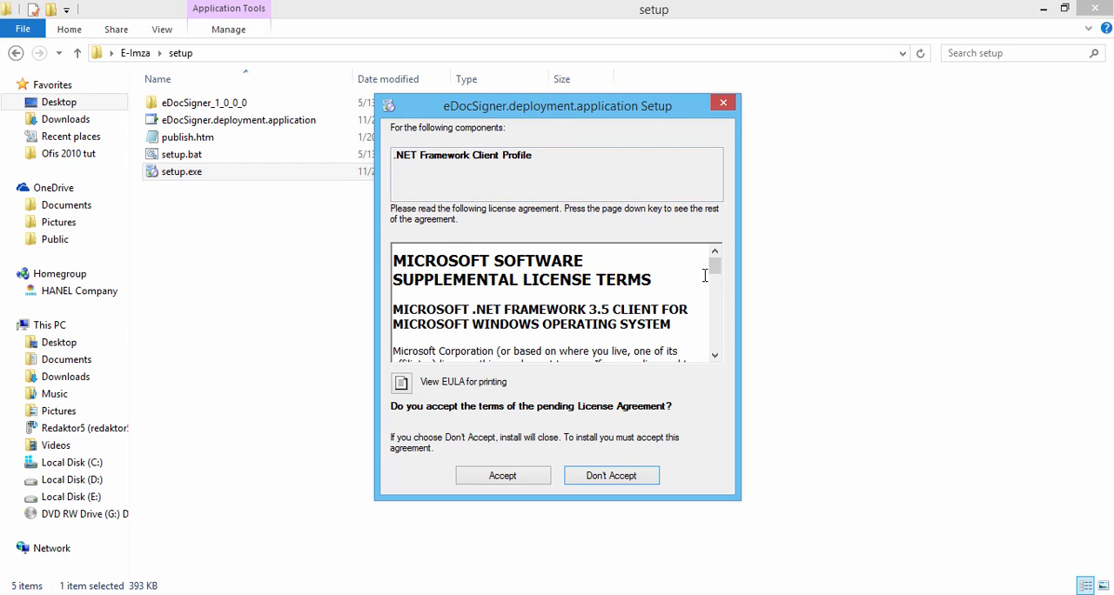
left_click_drag(714, 266, 714, 339)
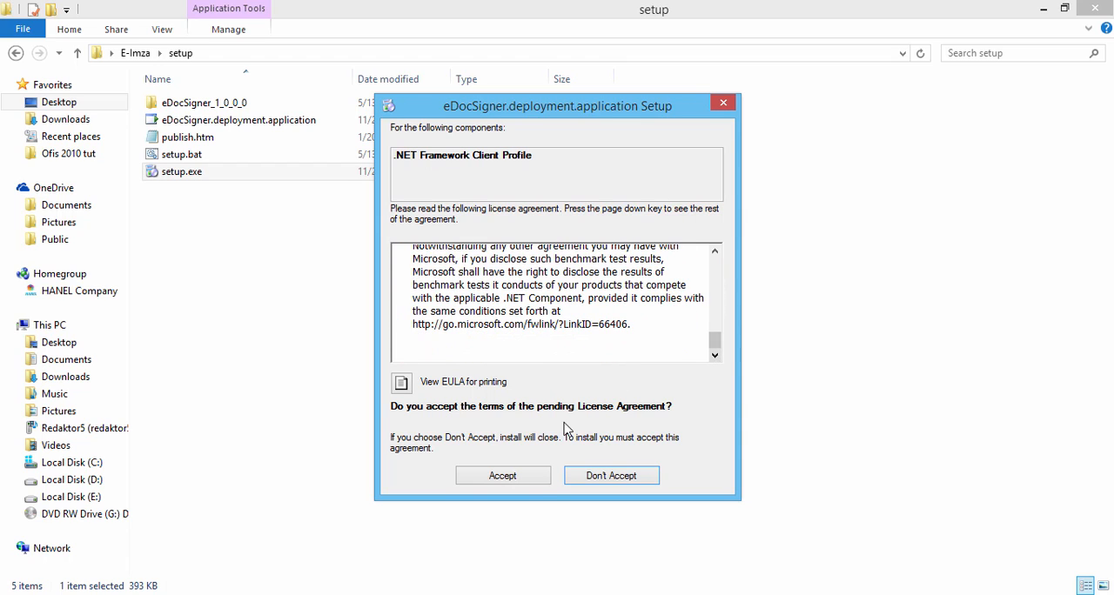
left_click(521, 479)
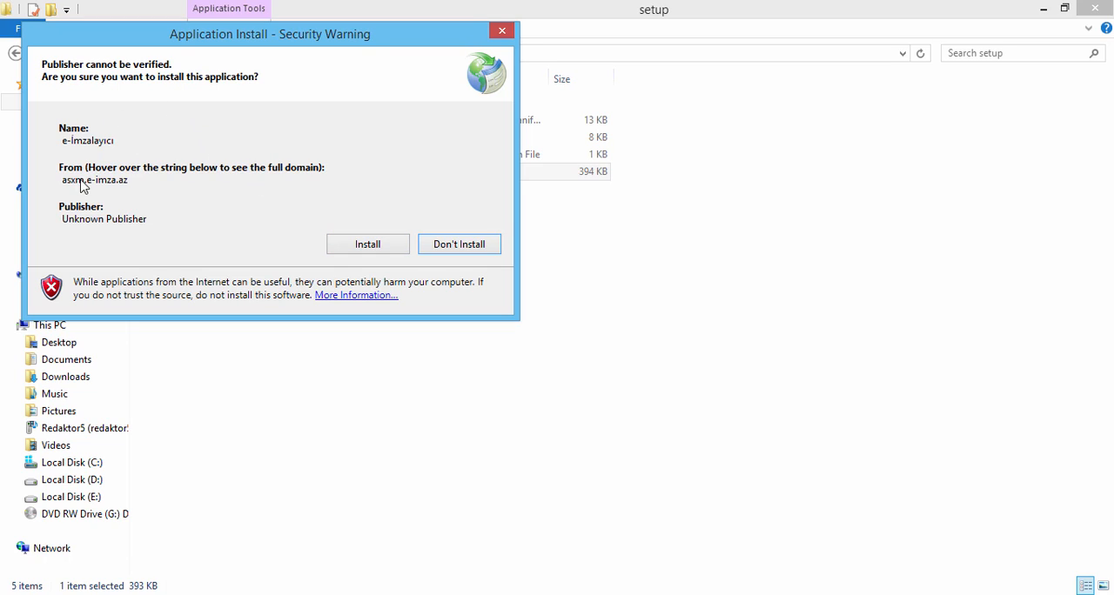
left_click(367, 248)
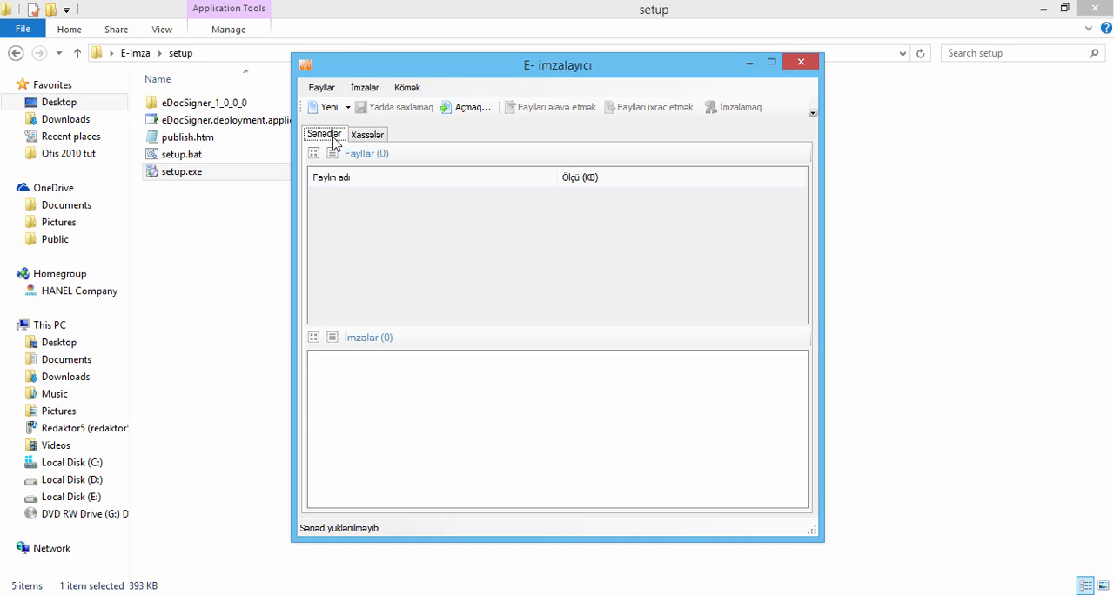
- Look at the document properties view in E-imzalayıcı, return to the documents view and create a new electronic document
left_click(368, 137)
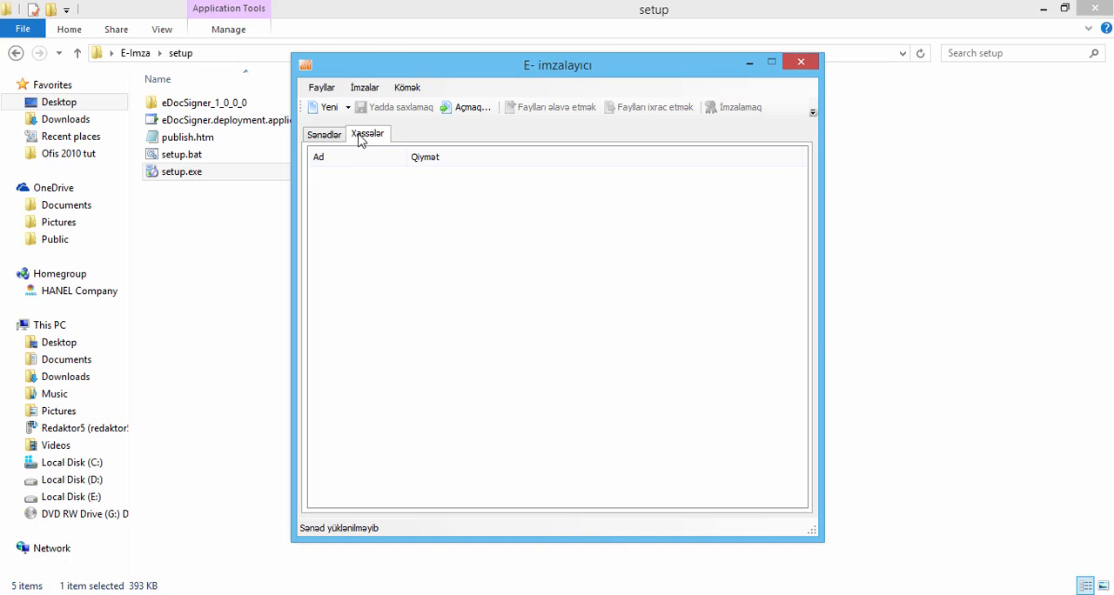
left_click(338, 138)
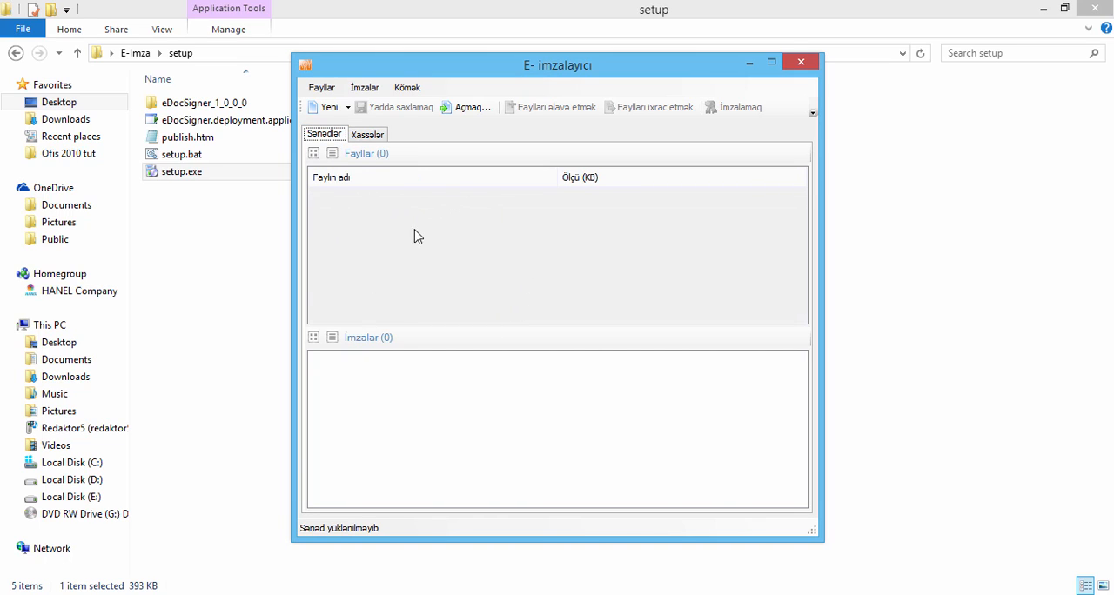
left_click(329, 108)
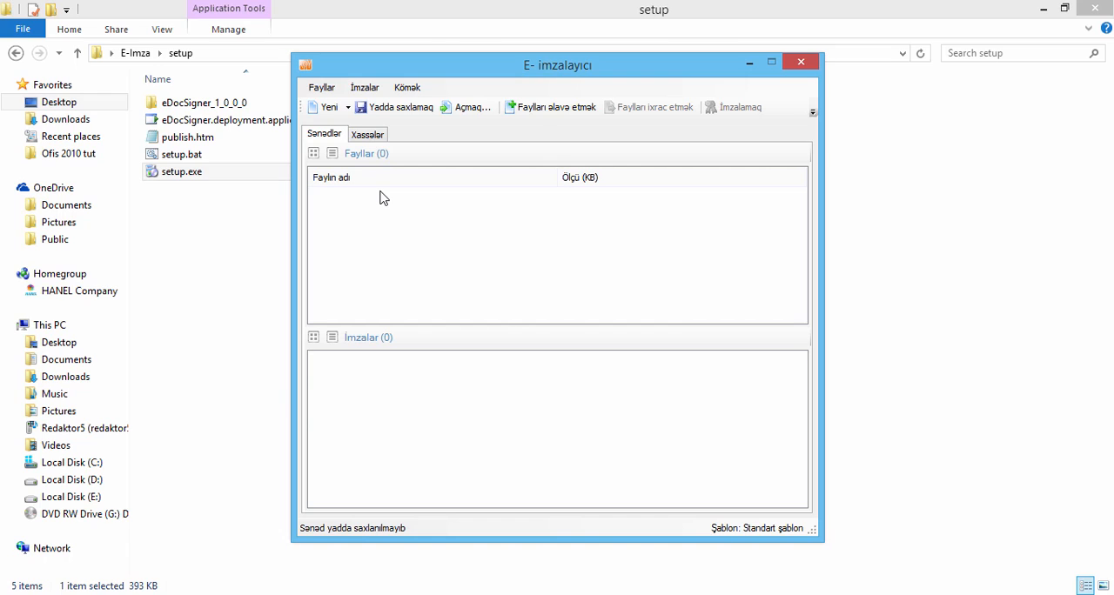
- Add the file Praktika ishi.docx from the Documents library to the new electronic document
left_click(528, 111)
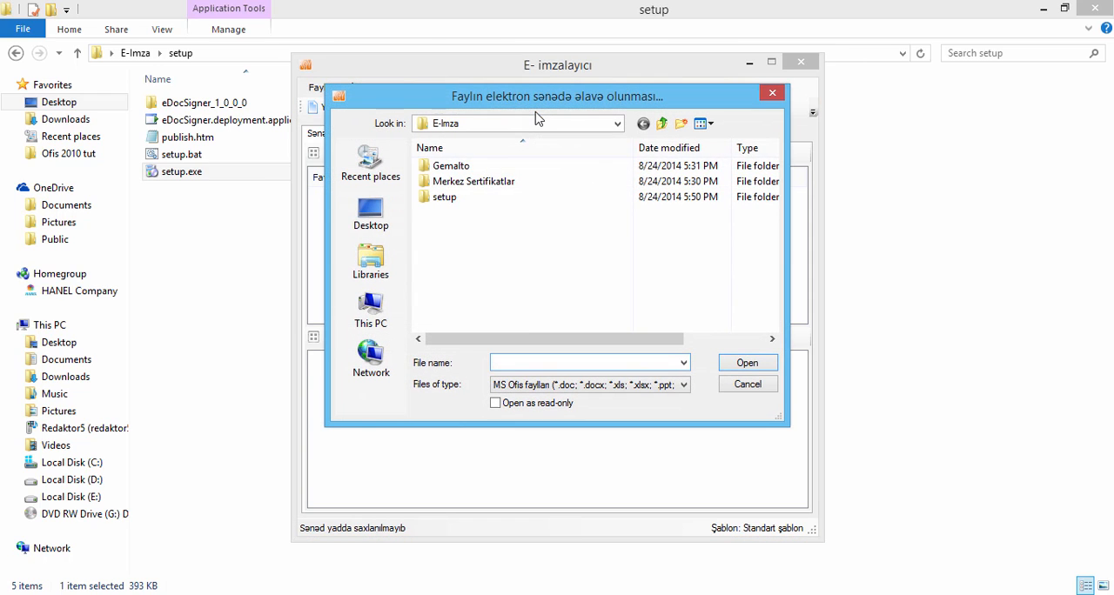
left_click(547, 388)
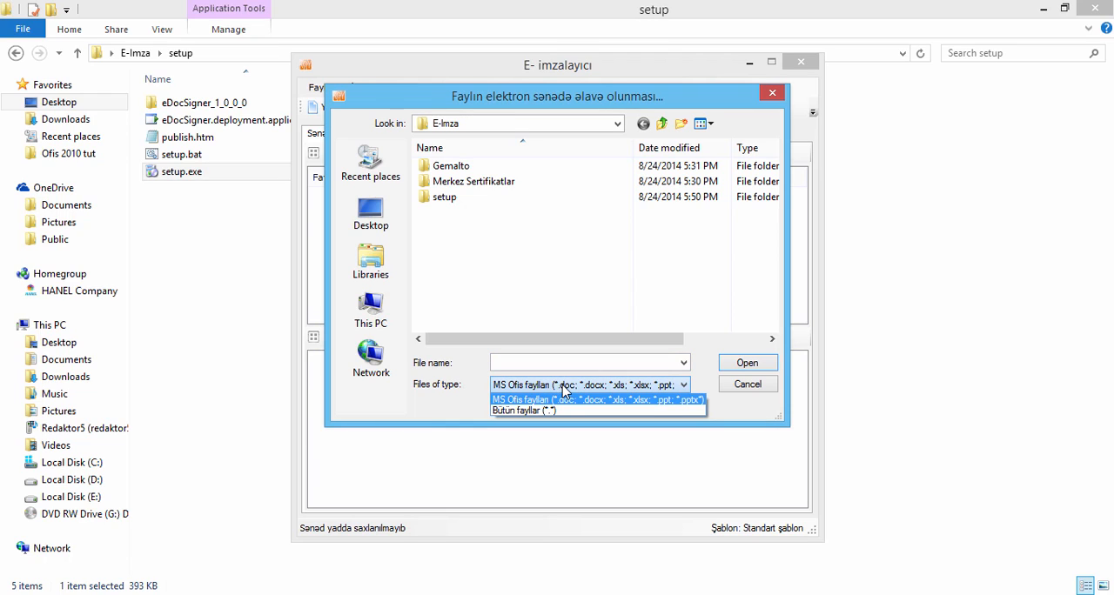
left_click(645, 389)
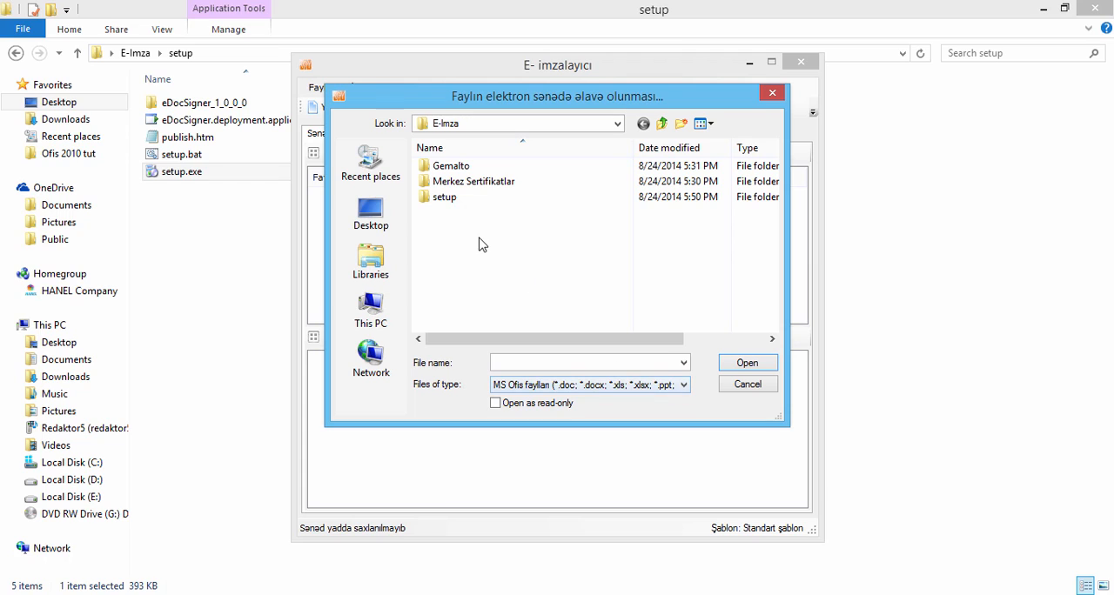
left_click(395, 259)
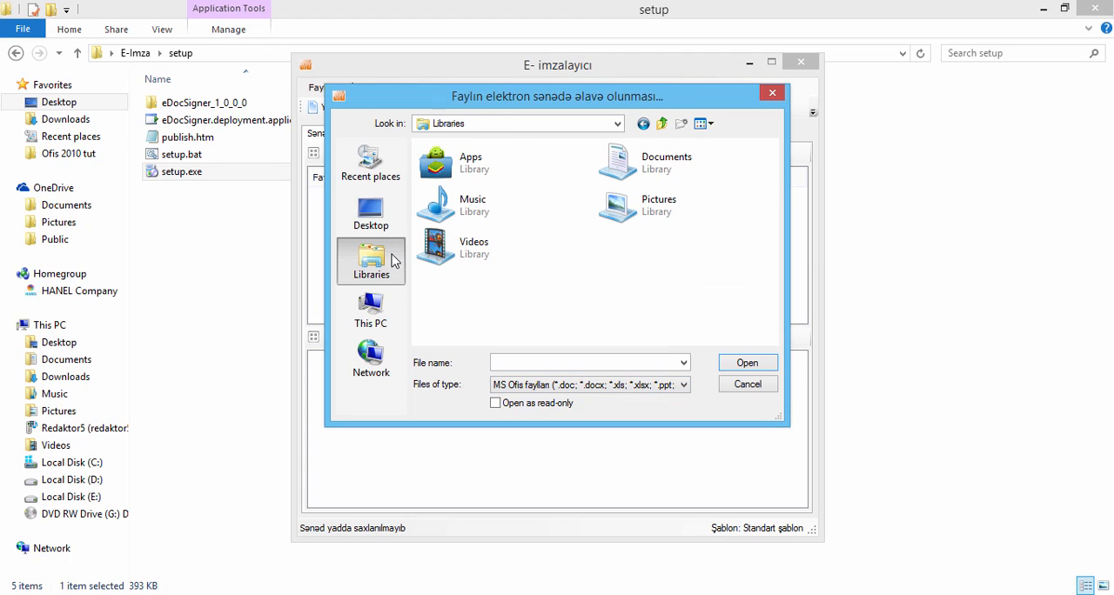
double_click(614, 166)
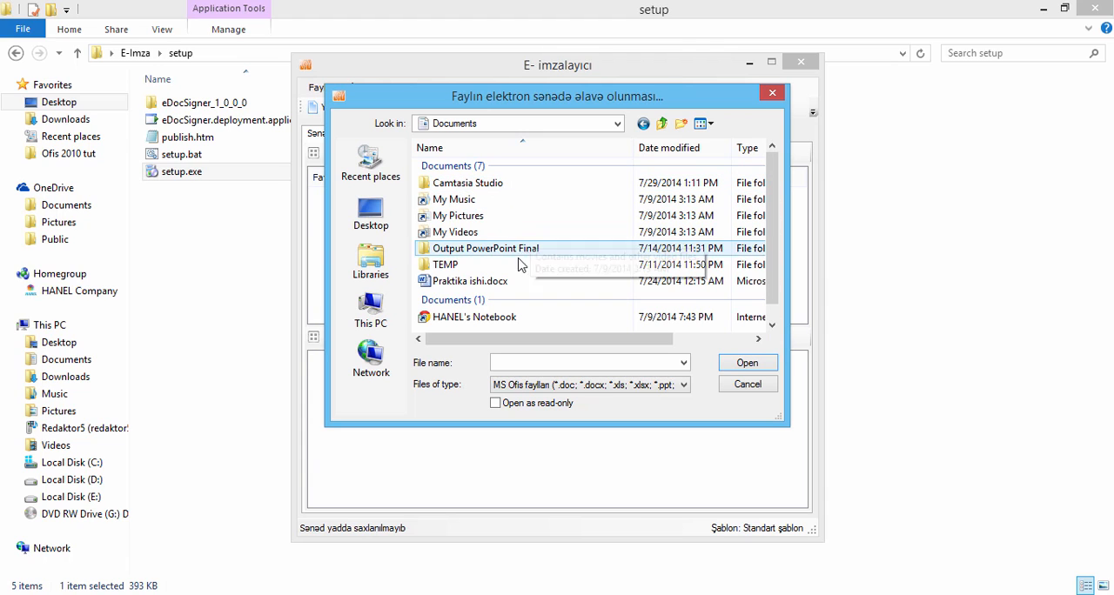
double_click(511, 283)
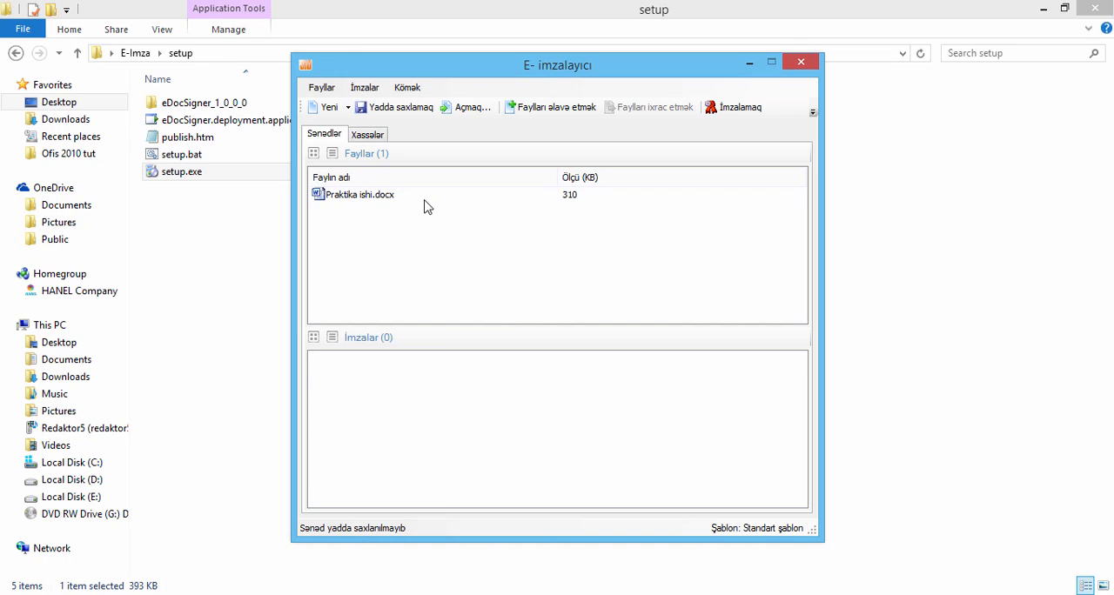
- Start signing the document with the Adi imza format and the certificate issued by AZ e-Government Authority (ICA)
left_click(749, 113)
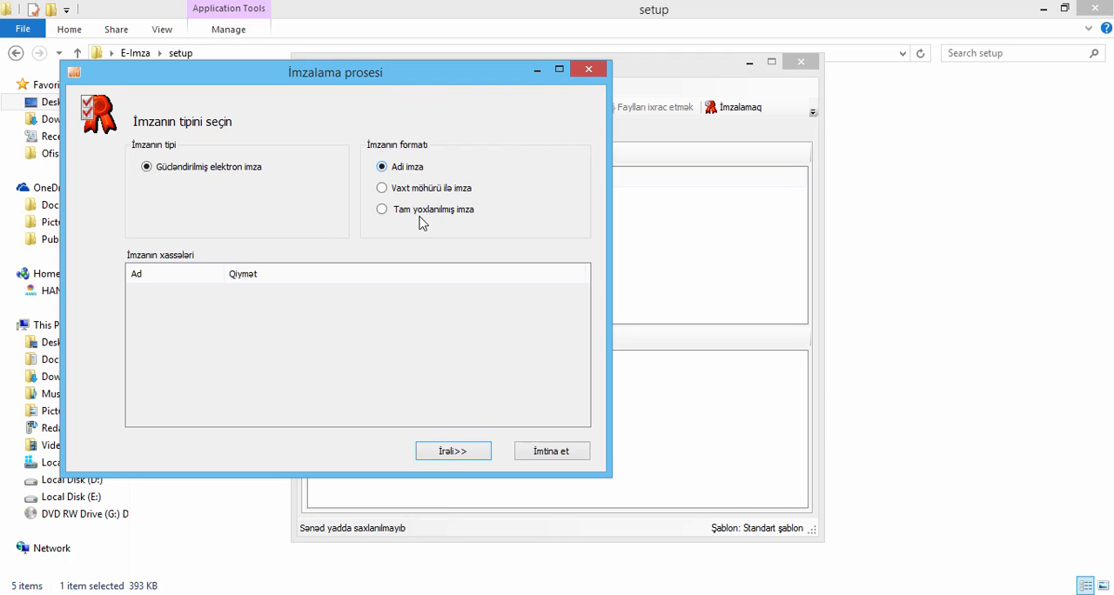
left_click(448, 456)
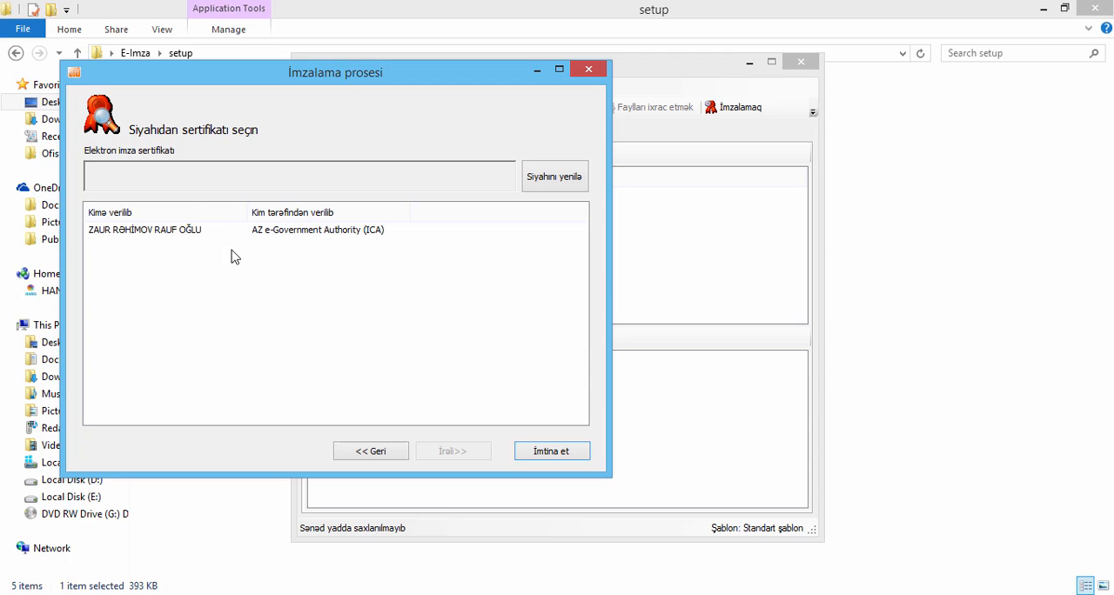
left_click(174, 232)
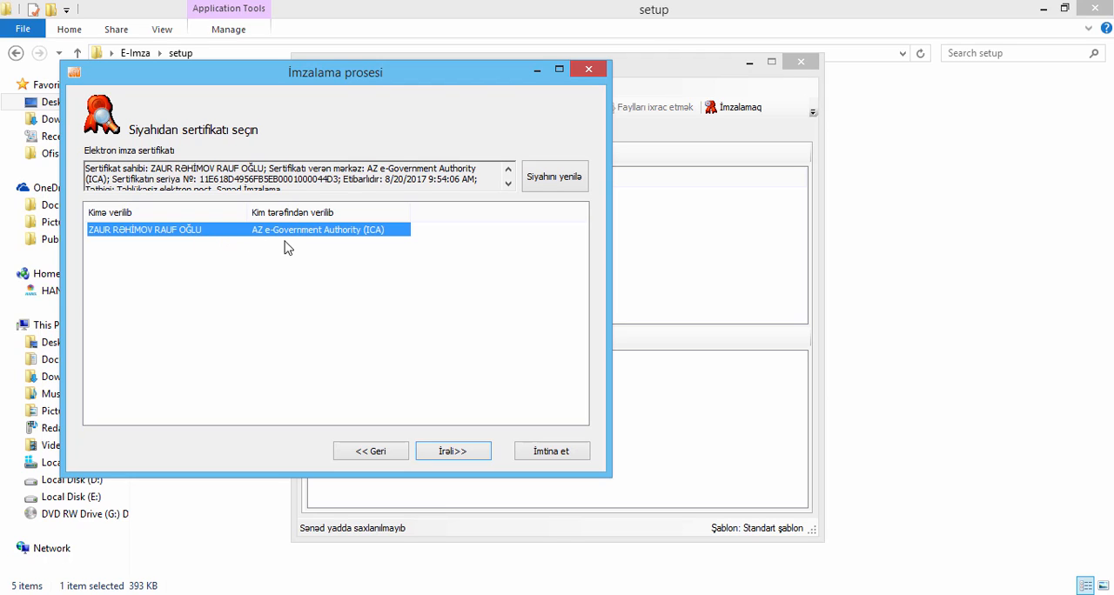
left_click(452, 453)
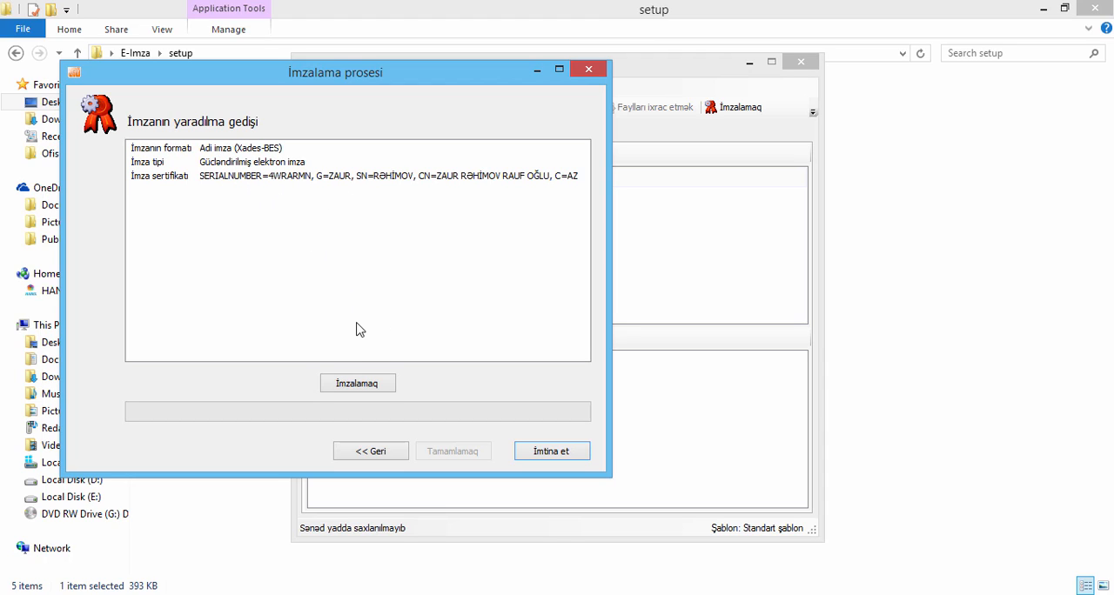
- Sign the document by entering the card's PIN code, and complete the signing process
left_click(364, 384)
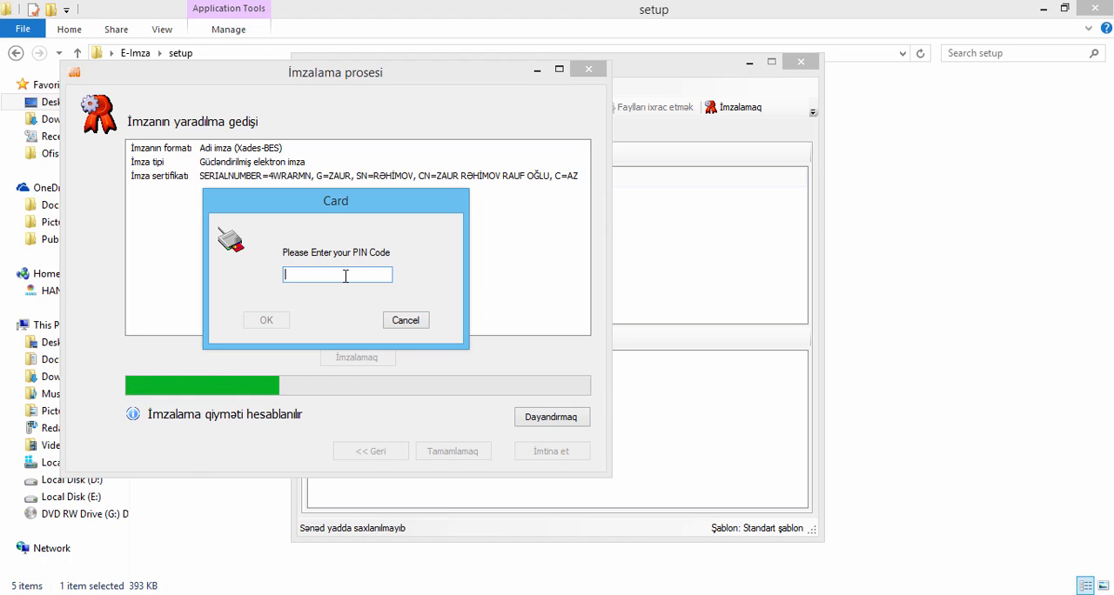
type("123")
type("•••")
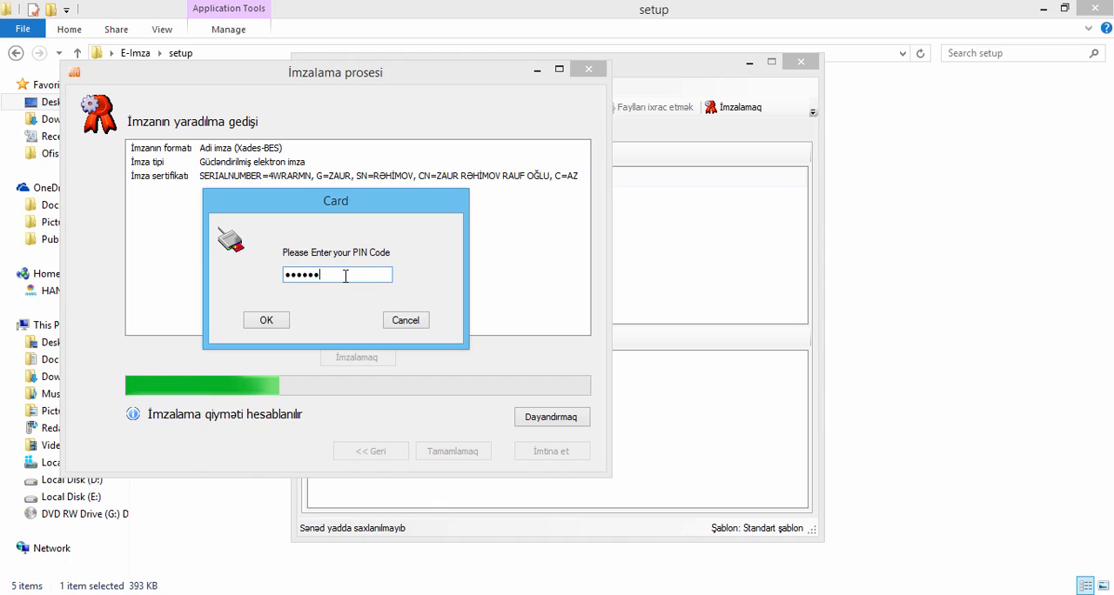
key("Return")
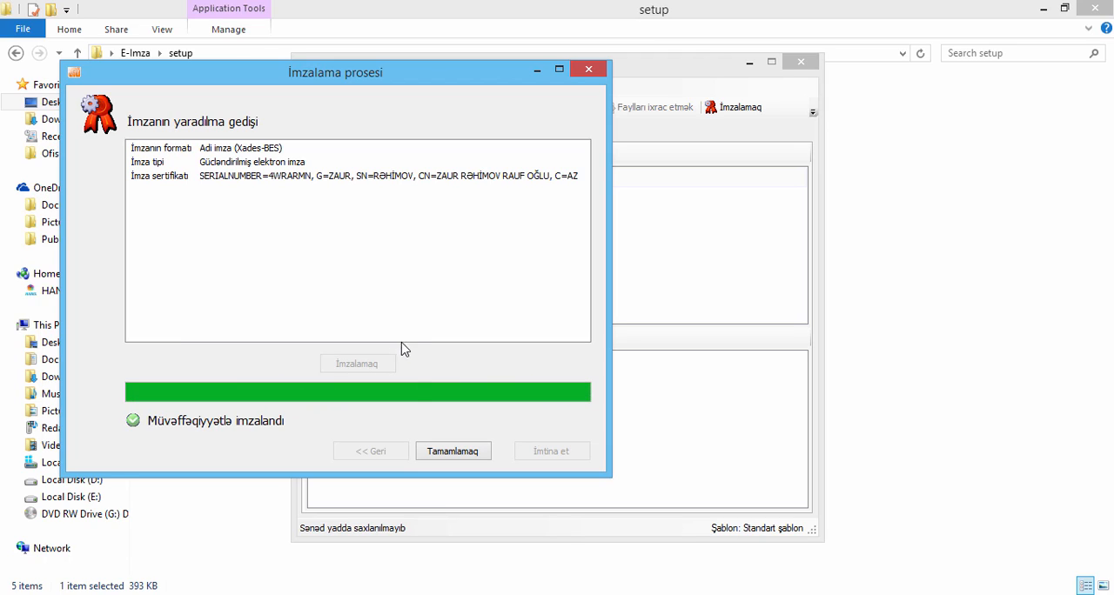
left_click(452, 452)
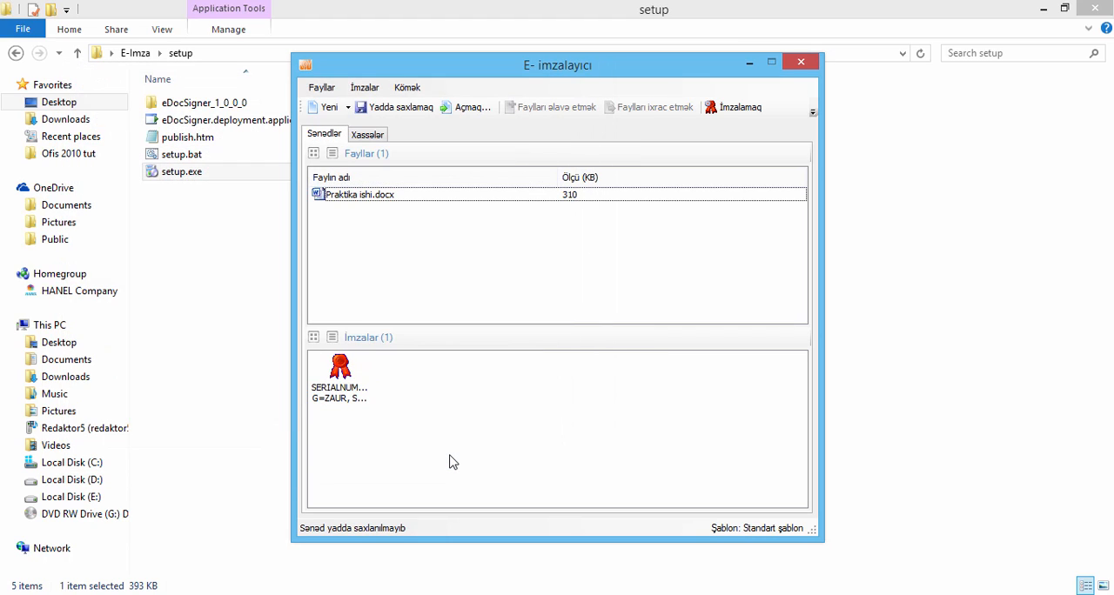
- Save the signed document as "praktika ishi" in the E-Imza folder, in the electronic document format (*.edoc)
left_click(763, 278)
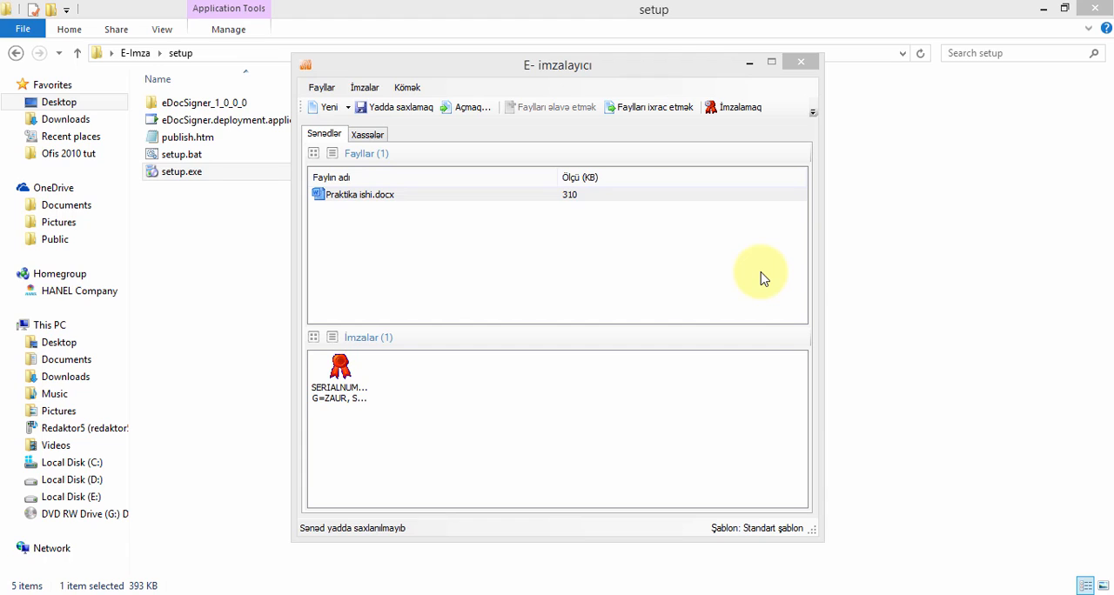
left_click(415, 115)
left_click(414, 108)
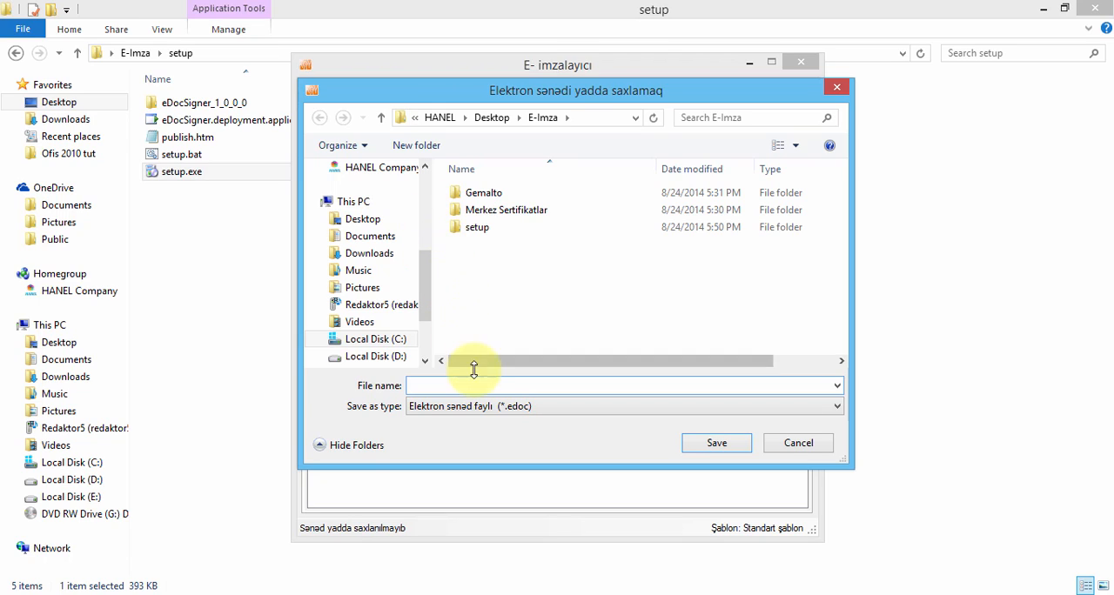
type("pra")
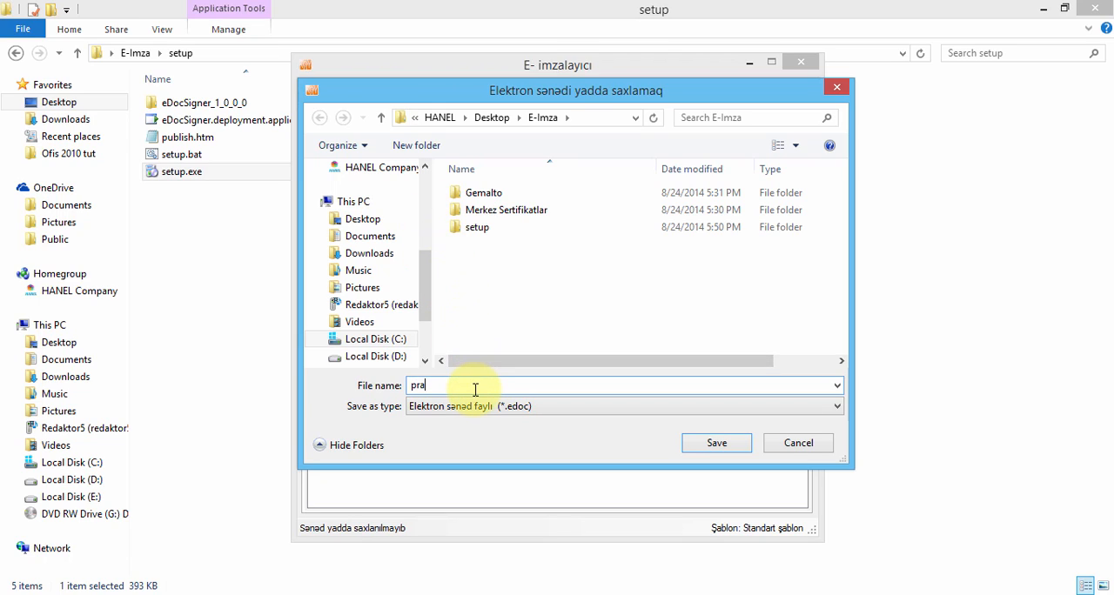
type("ktika ishi")
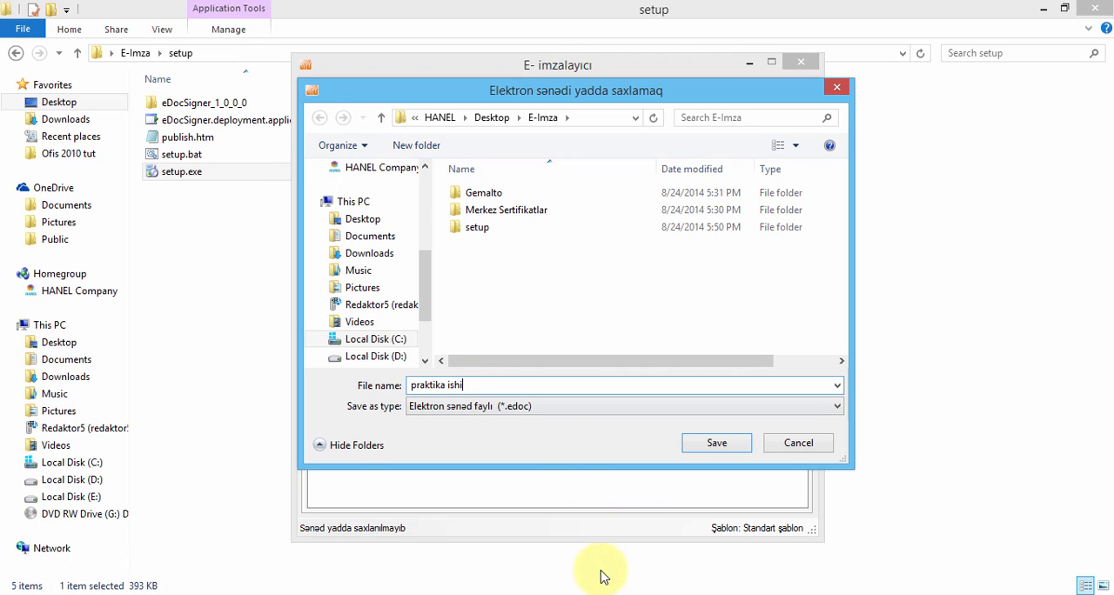
left_click(716, 443)
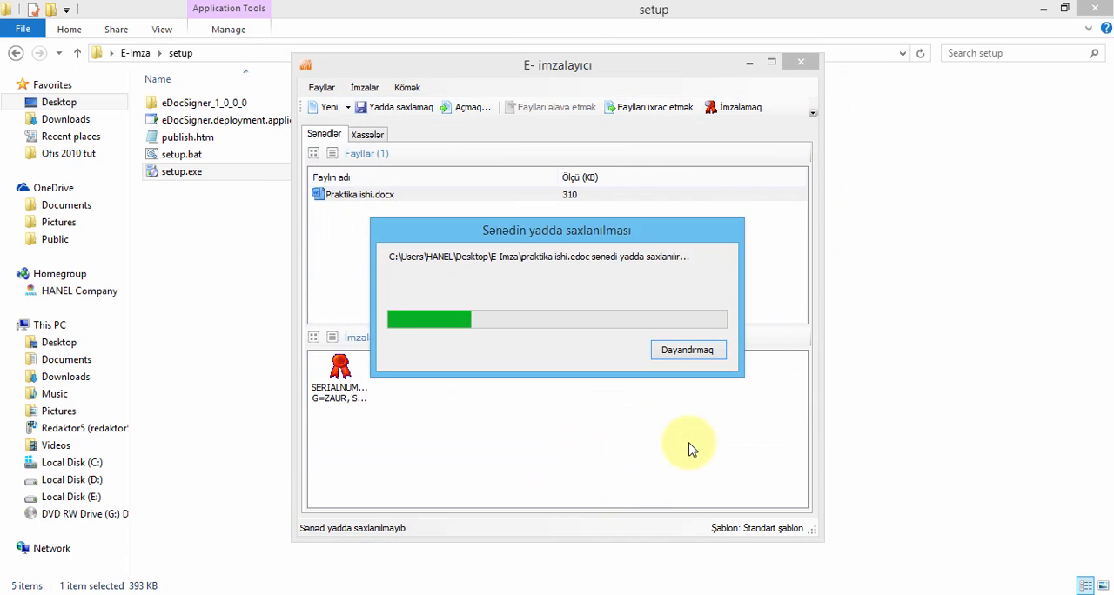